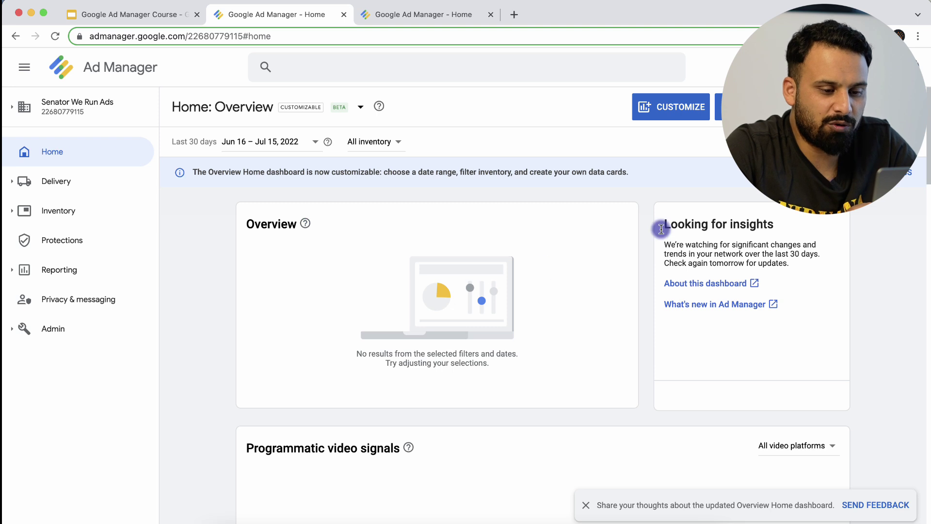
Step: Examine the cards on the Home Overview dashboard, from Overview down to Top detected yield partners
scroll(481, 354, down, 1)
scroll(481, 354, down, 3)
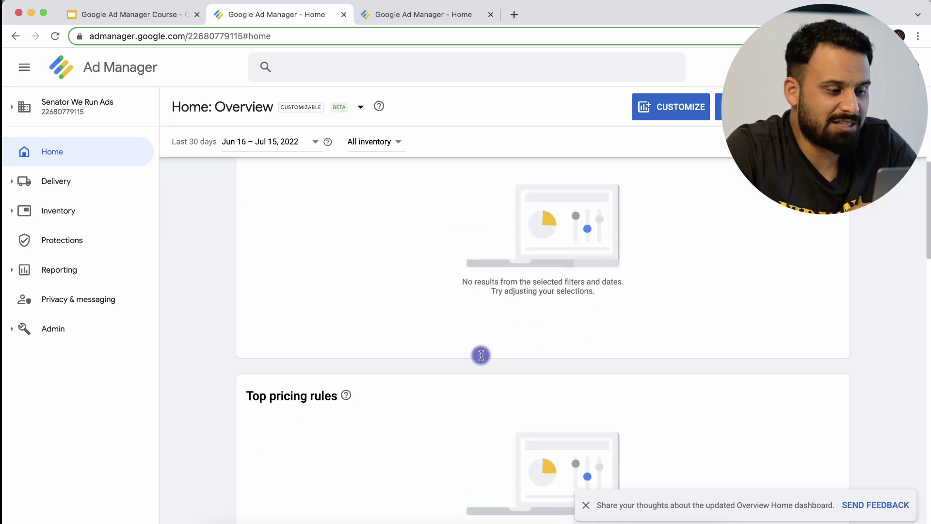
scroll(423, 357, down, 4)
scroll(422, 357, down, 10)
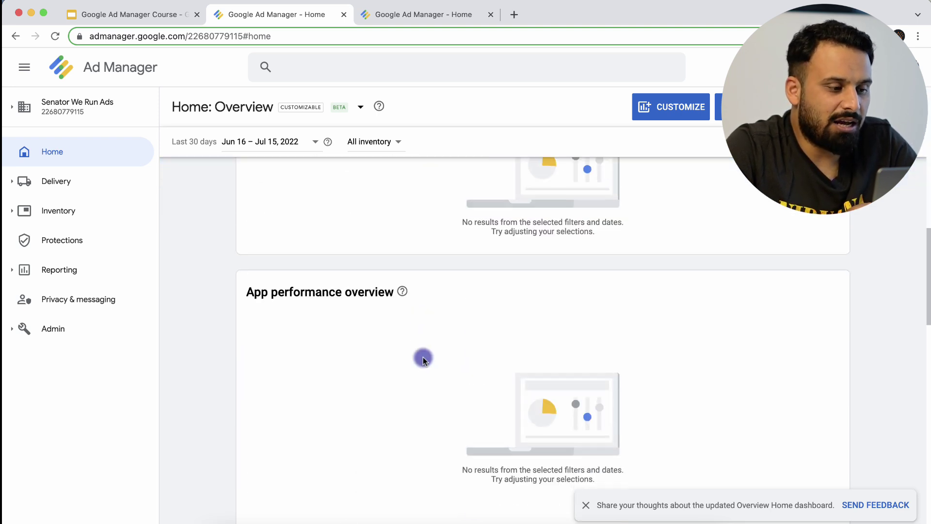
scroll(421, 357, up, 3)
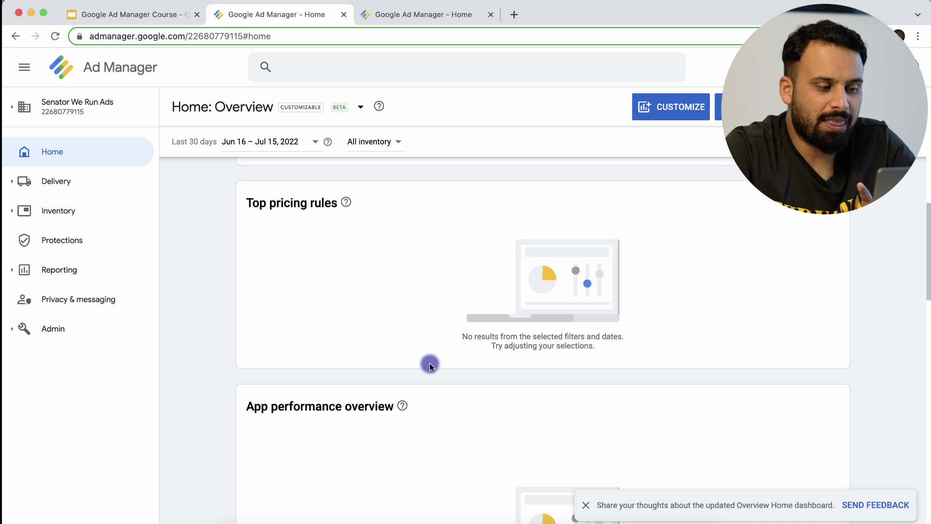
scroll(430, 365, down, 2)
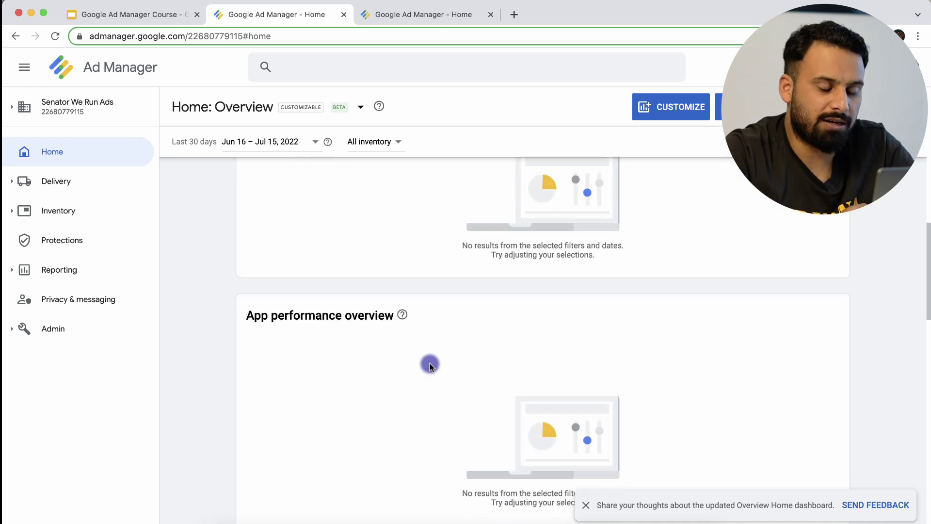
scroll(443, 363, down, 2)
scroll(442, 364, down, 8)
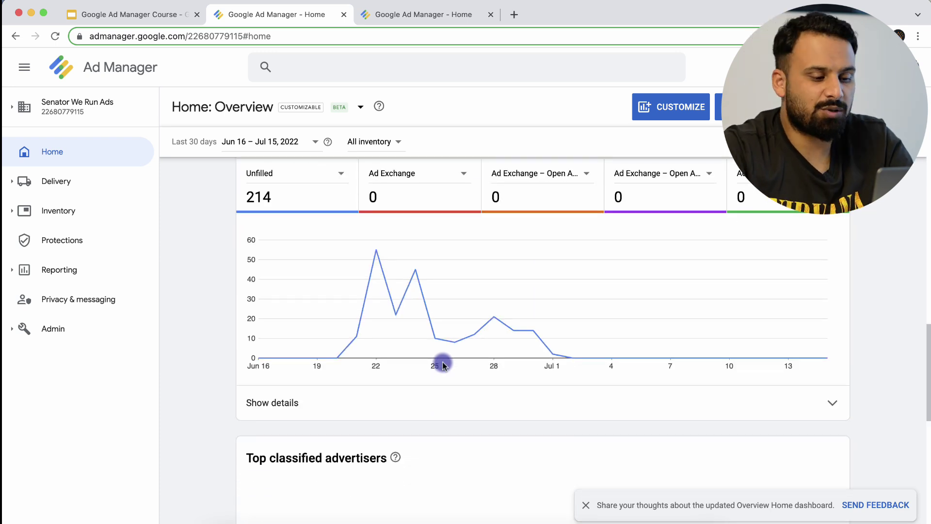
scroll(442, 364, up, 2)
scroll(442, 364, down, 7)
scroll(443, 361, down, 7)
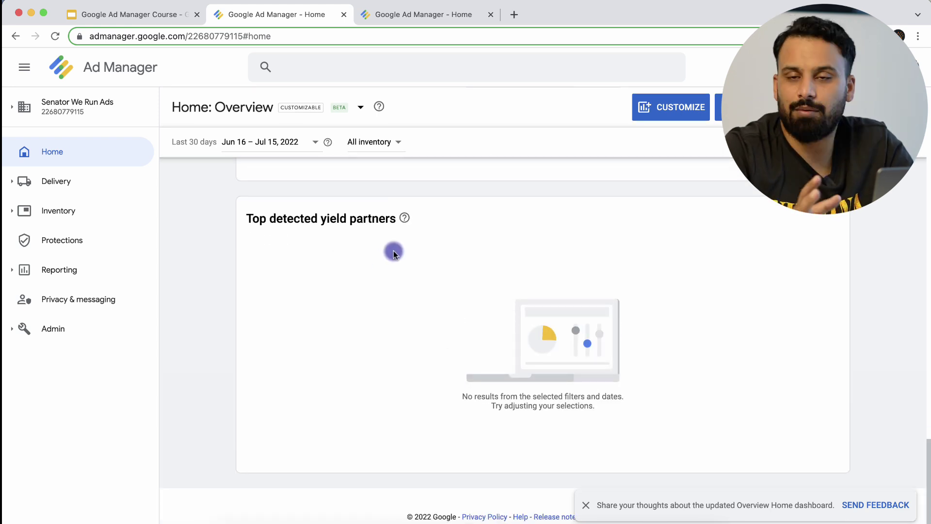
scroll(394, 250, up, 20)
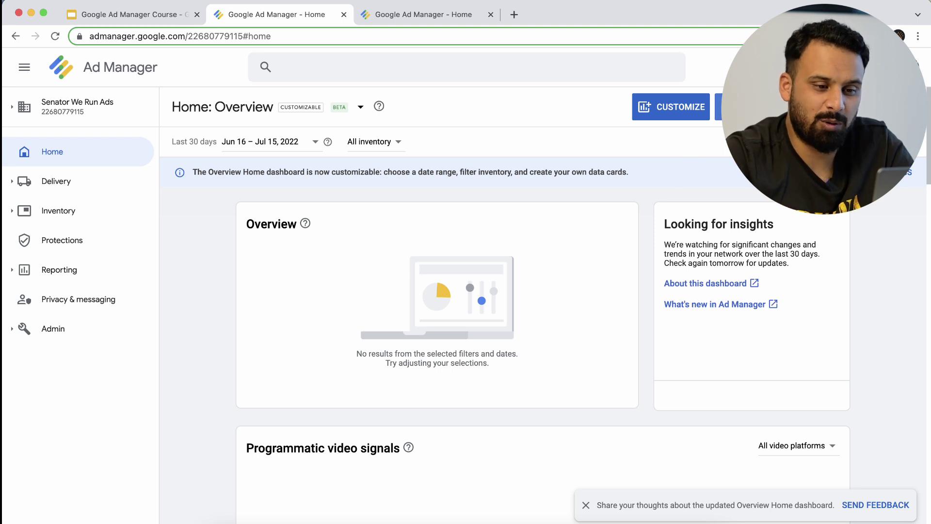
Step: Explore the dimension choices and the bar, pie and table visualizations for a new dashboard data card, and discard the card without saving
click(742, 107)
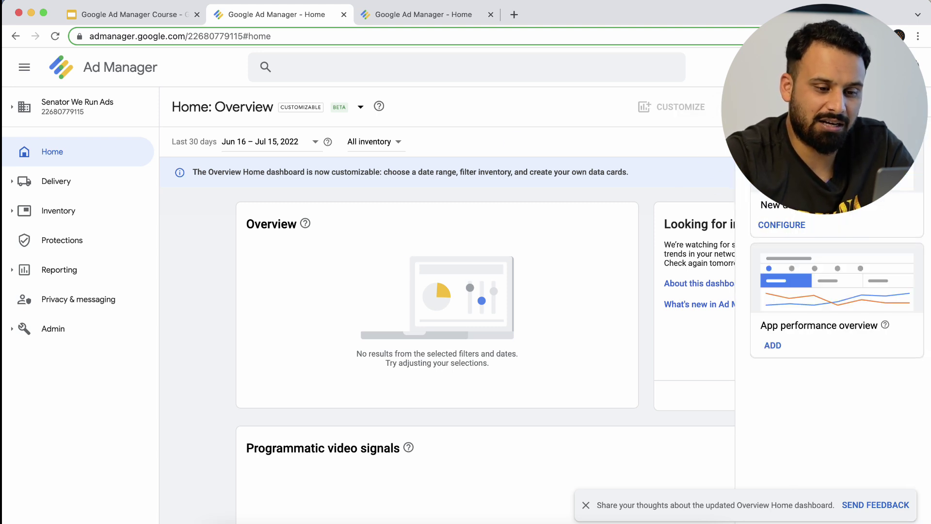
click(780, 227)
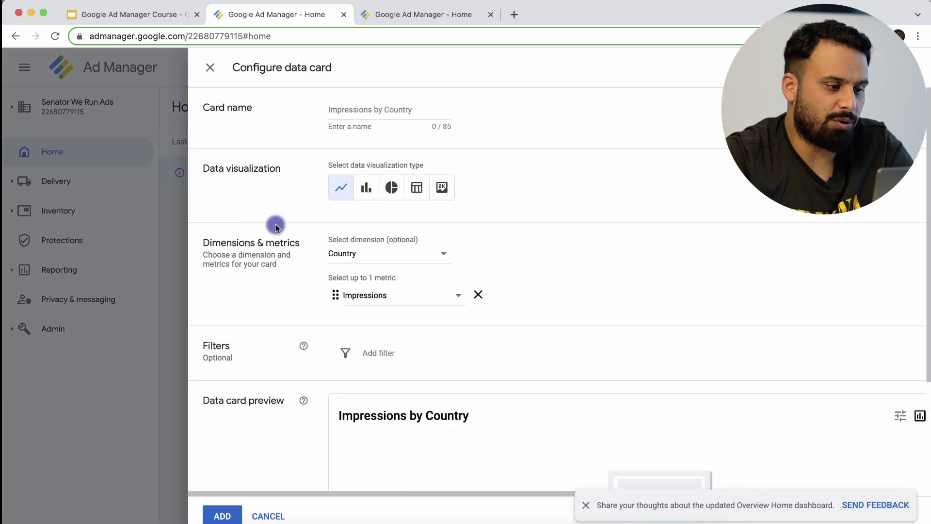
click(426, 251)
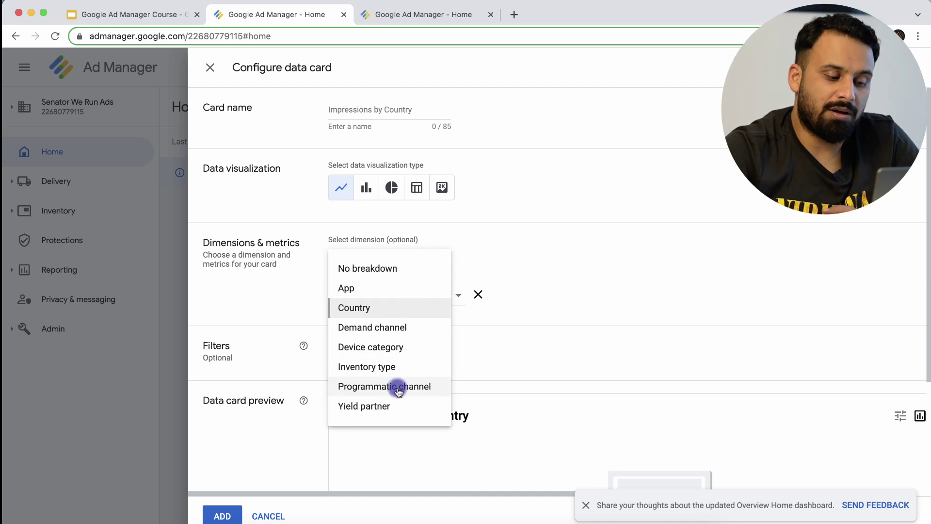
click(560, 201)
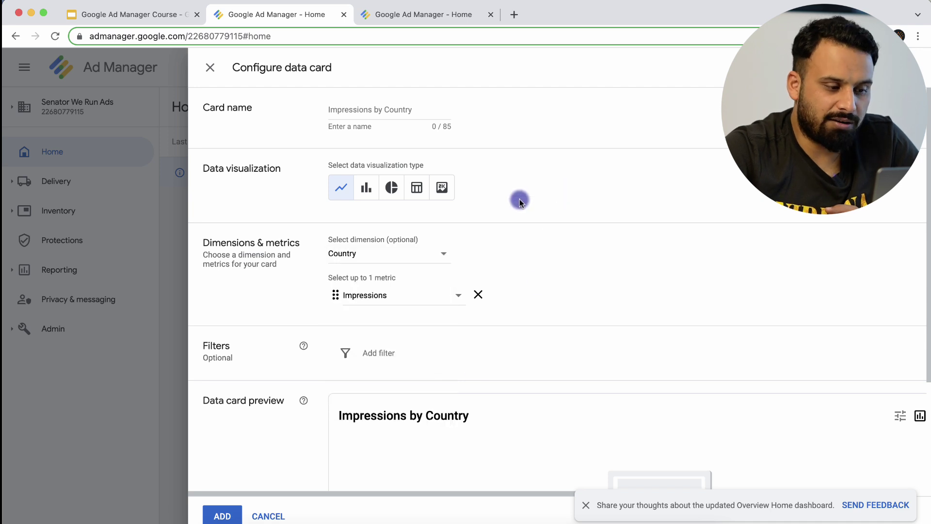
click(367, 191)
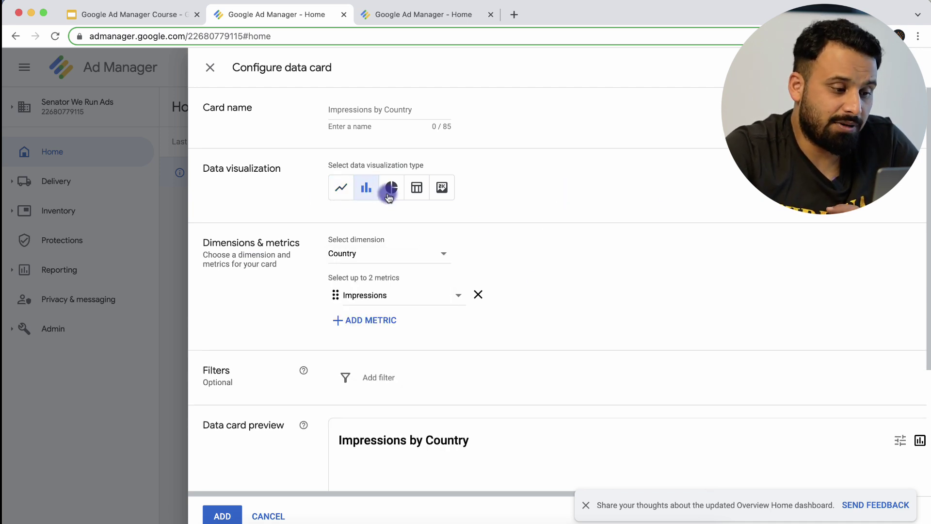
click(389, 194)
click(417, 189)
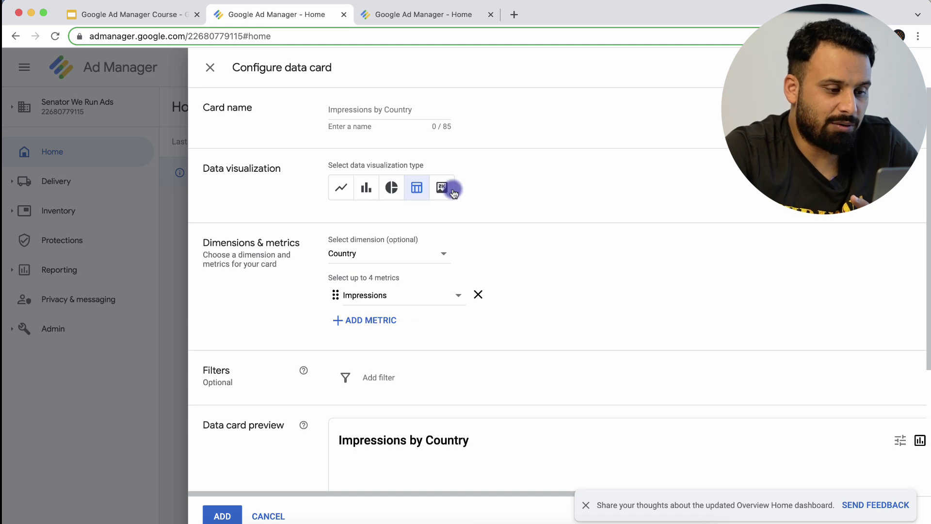
click(210, 68)
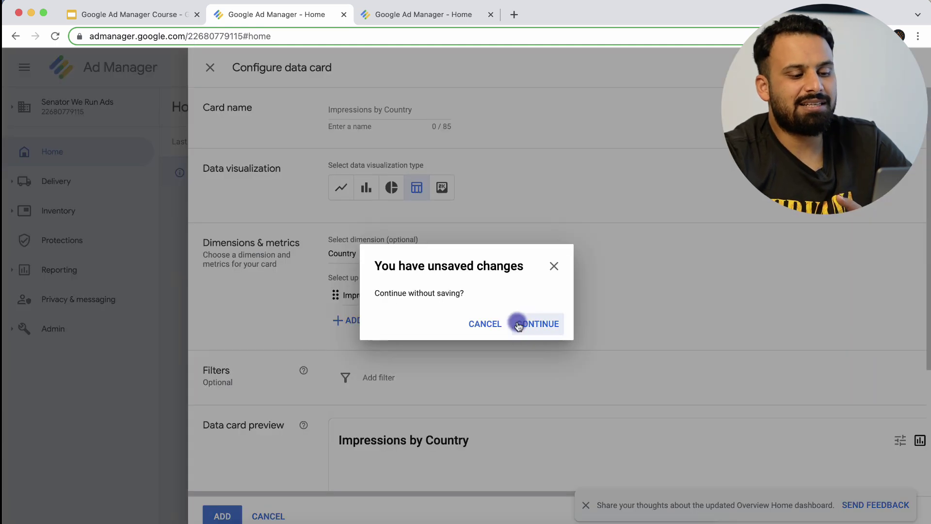
click(536, 325)
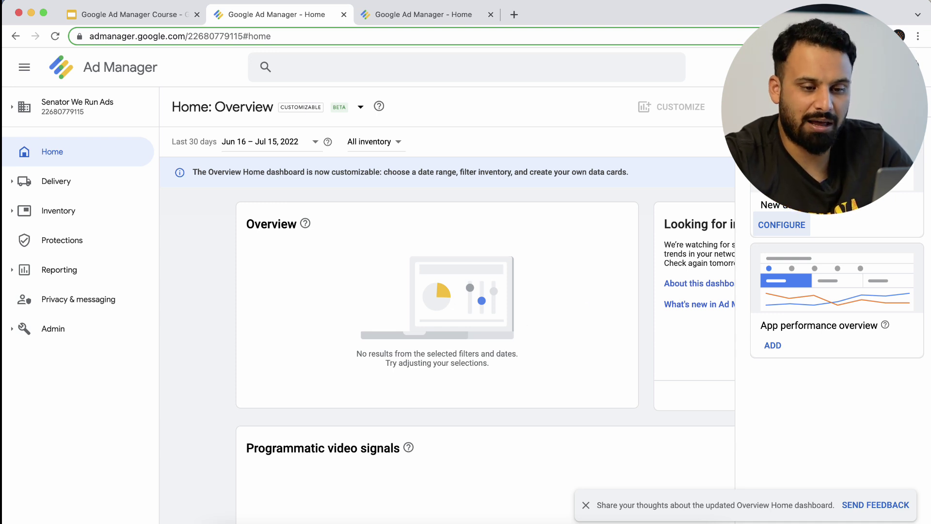
Step: Review the list of existing dashboard cards in the customization settings and check the available date range presets
click(868, 162)
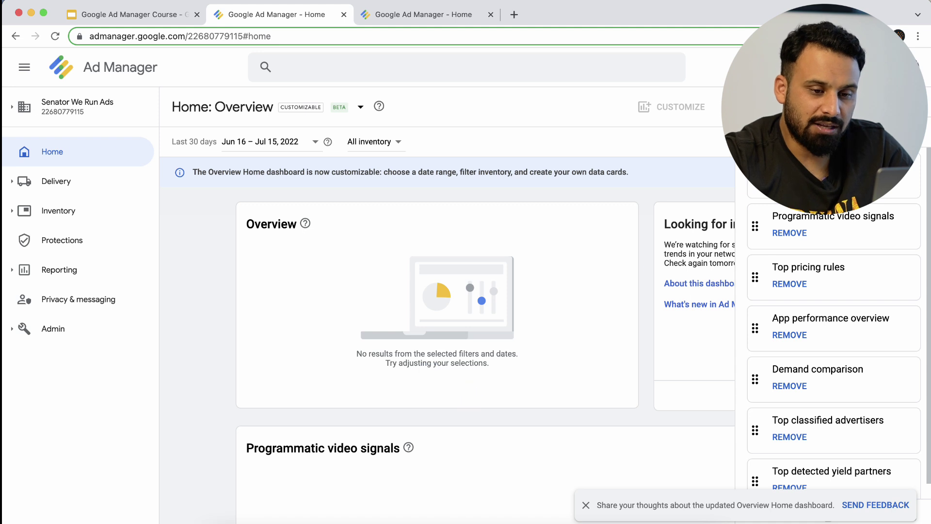
click(902, 160)
click(534, 364)
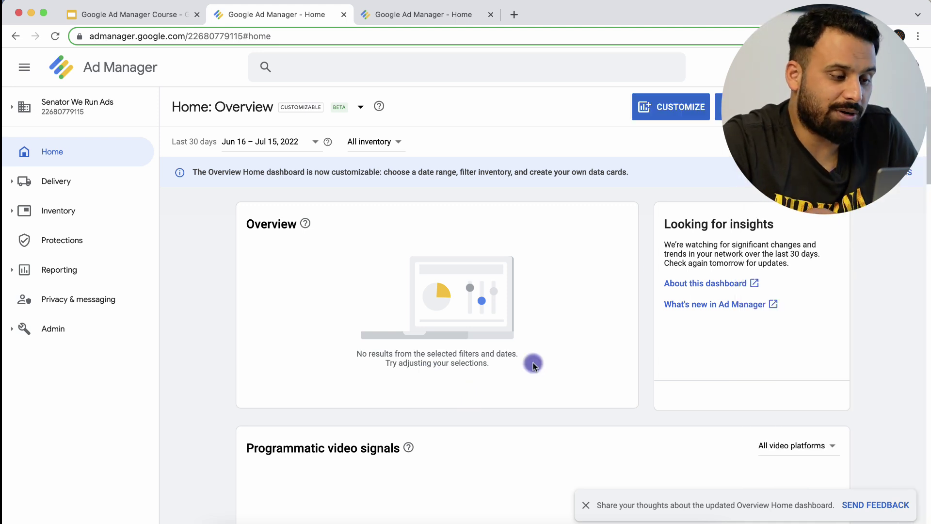
click(297, 146)
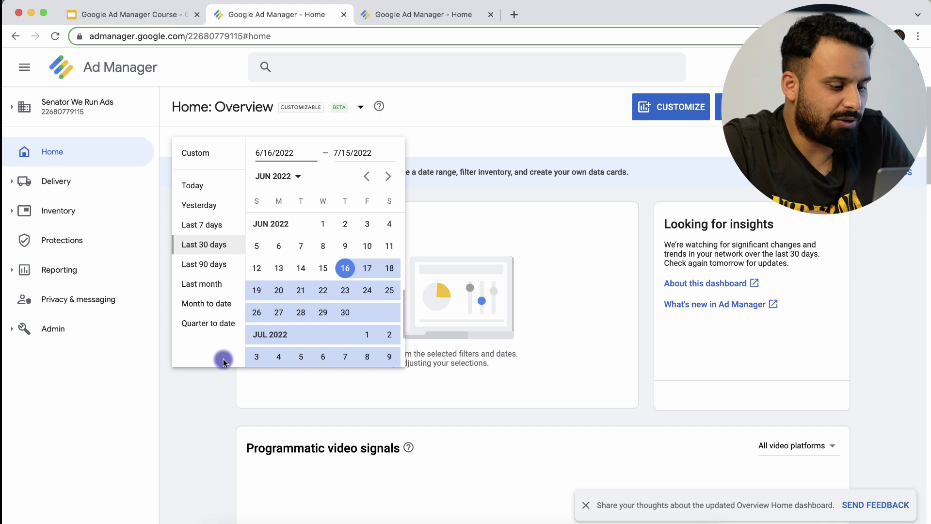
click(206, 409)
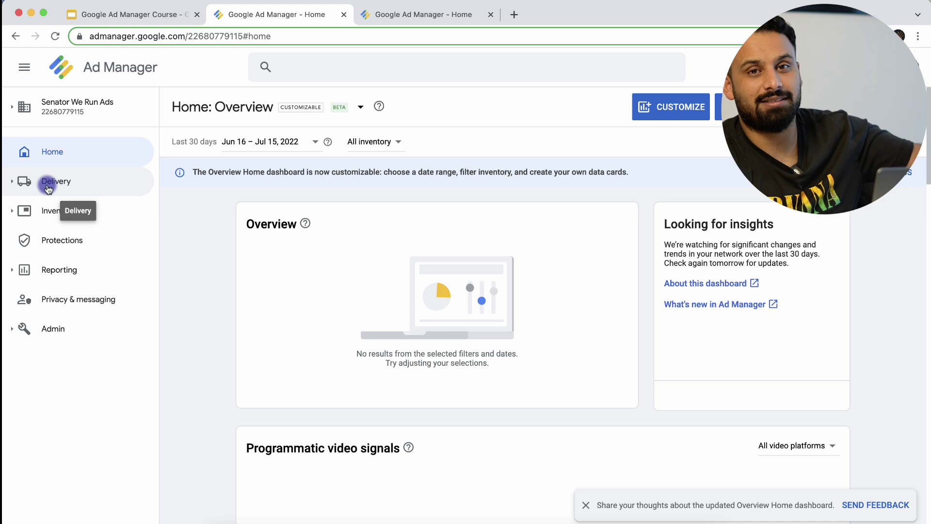
Step: View the Delivery section's Orders, Line items, Creatives, Native and Delivery tools pages
click(11, 181)
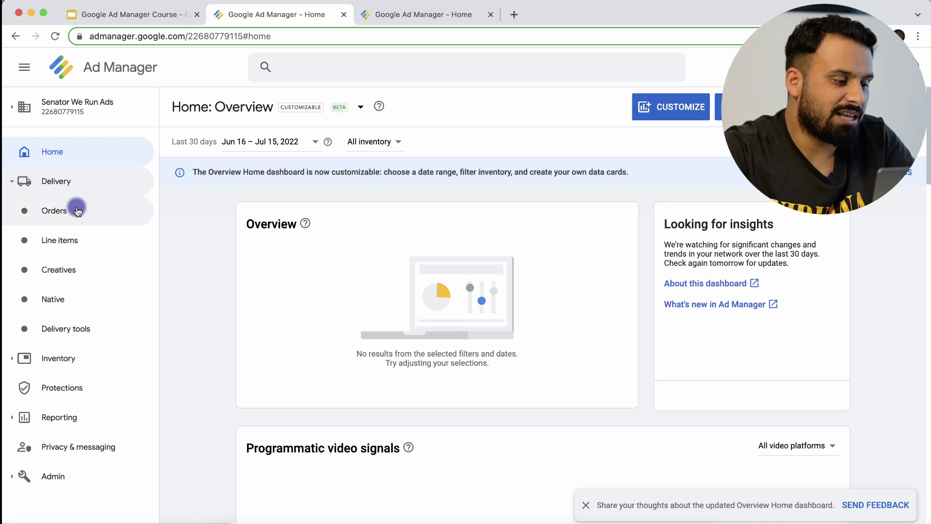
click(75, 208)
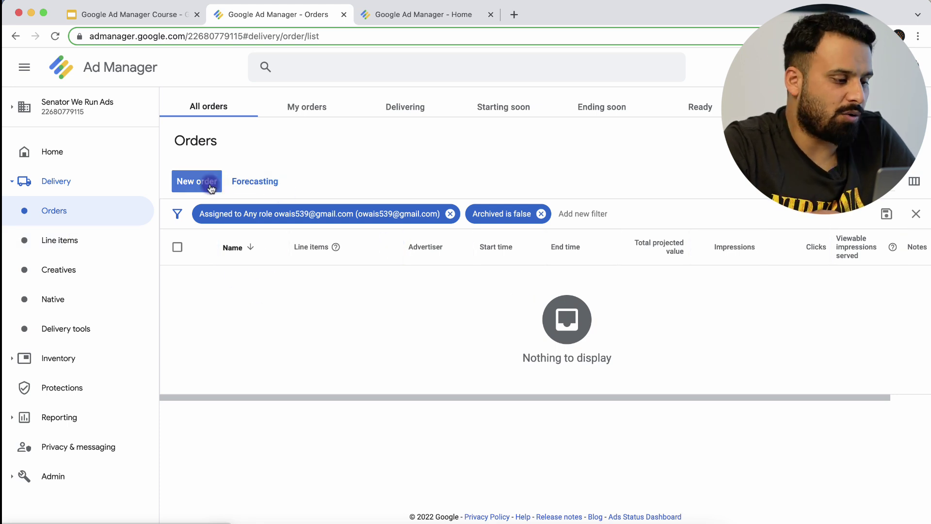
click(63, 241)
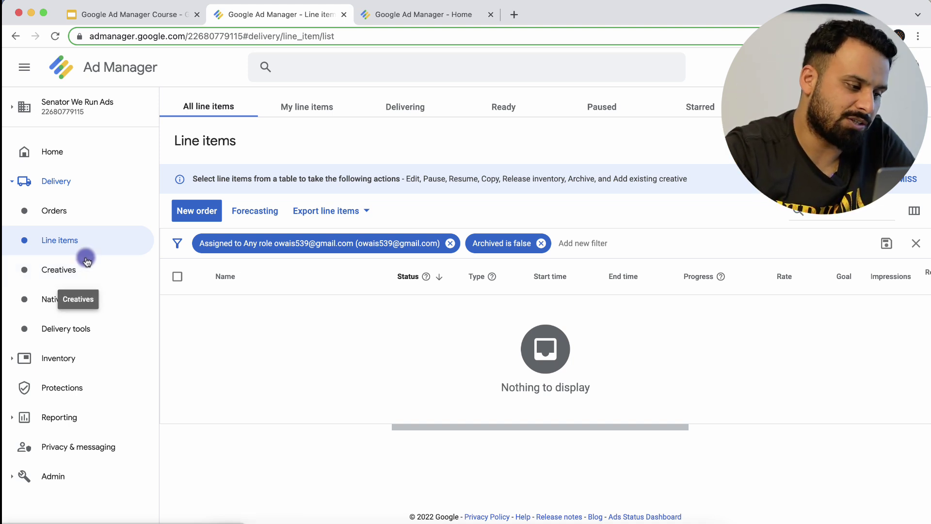
click(56, 272)
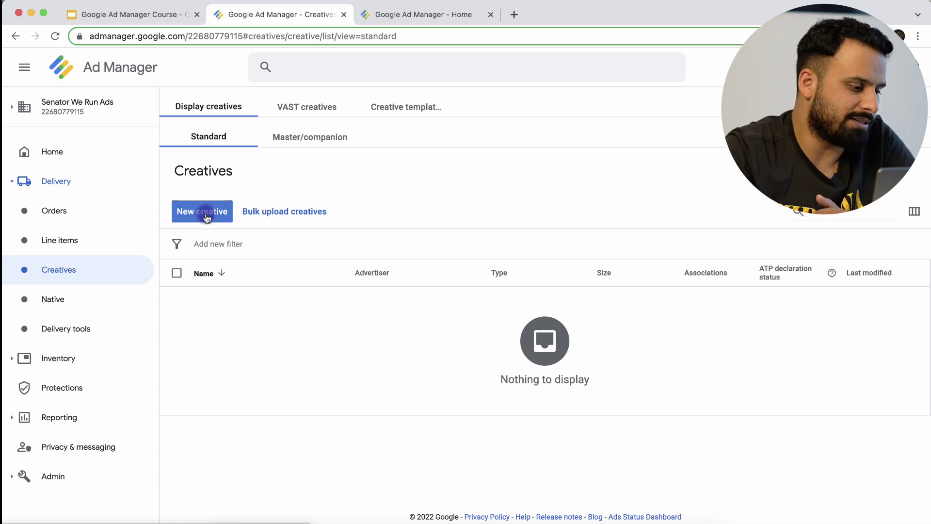
click(81, 304)
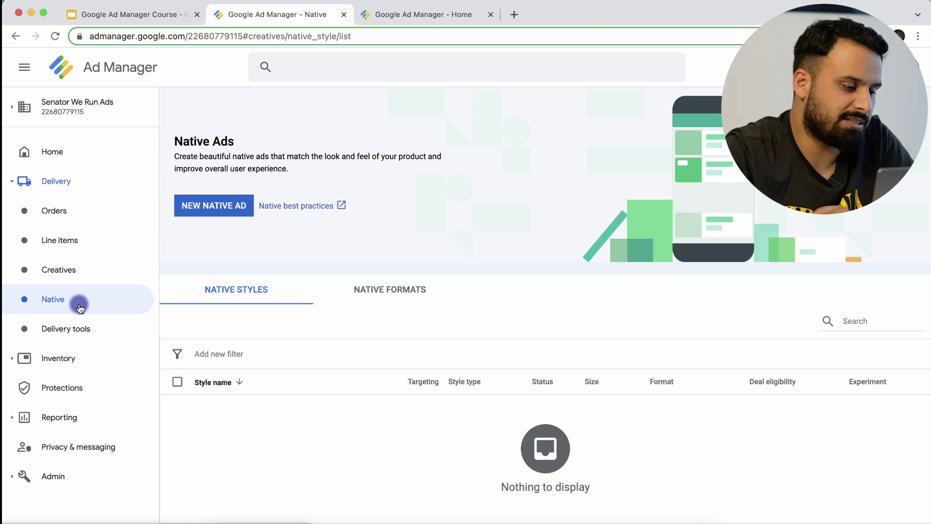
click(85, 327)
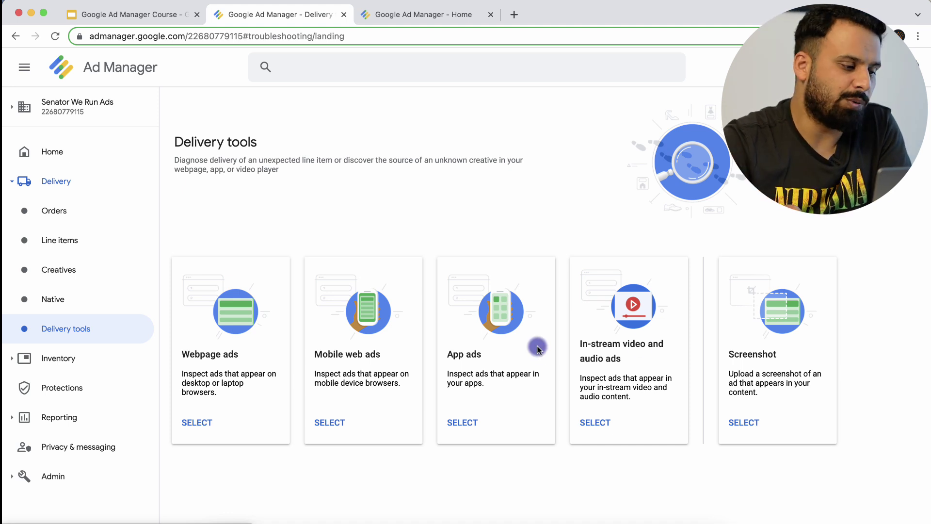
click(58, 185)
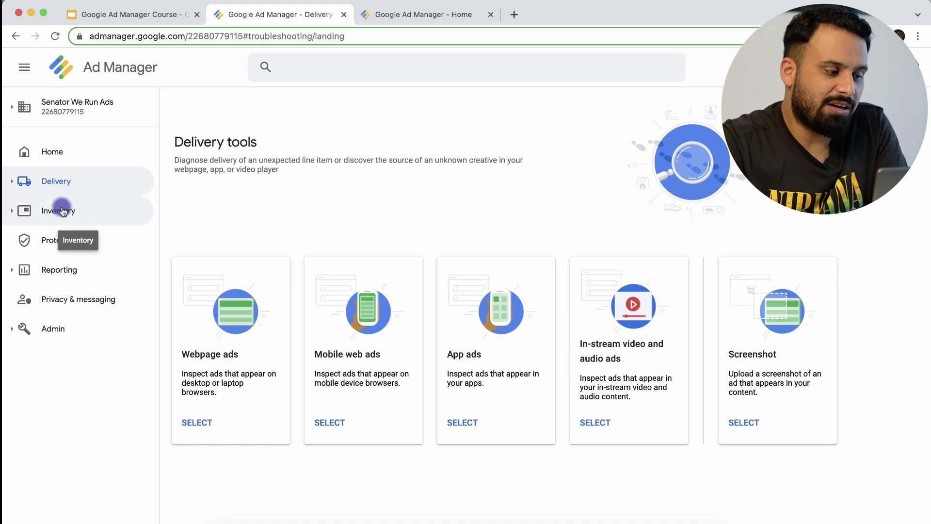
Step: Review the entries of the Inventory section, from Ad units to Network settings
click(62, 212)
scroll(107, 301, down, 1)
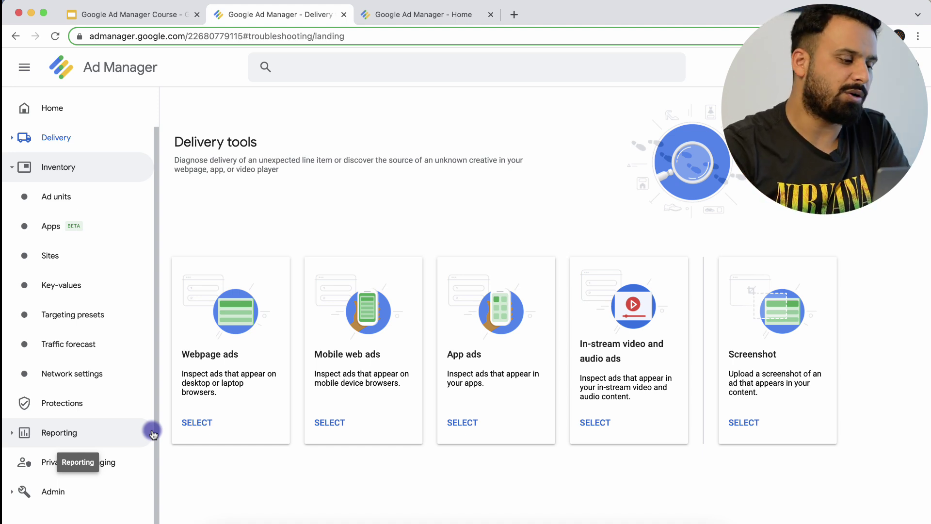
click(47, 169)
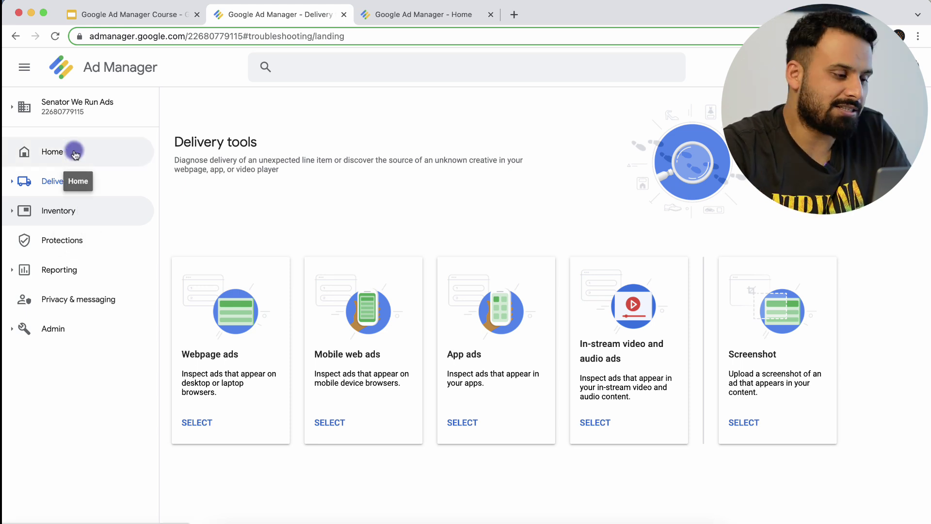
Step: Open the Protections page and check which types of new protection can be created, without creating one
click(46, 242)
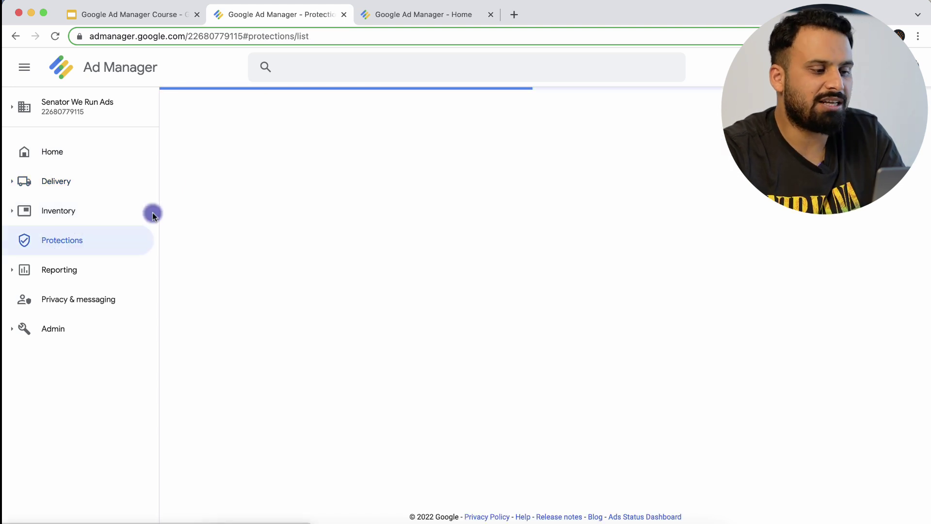
click(246, 153)
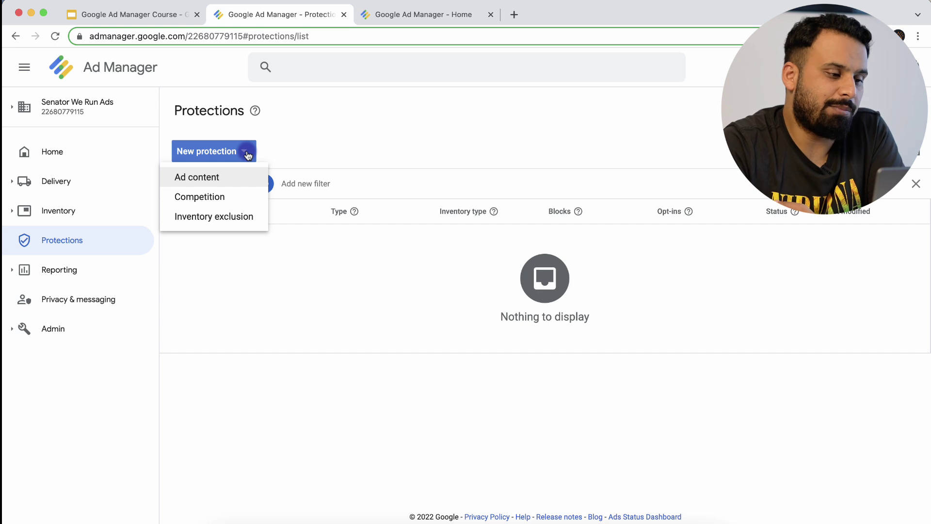
click(208, 179)
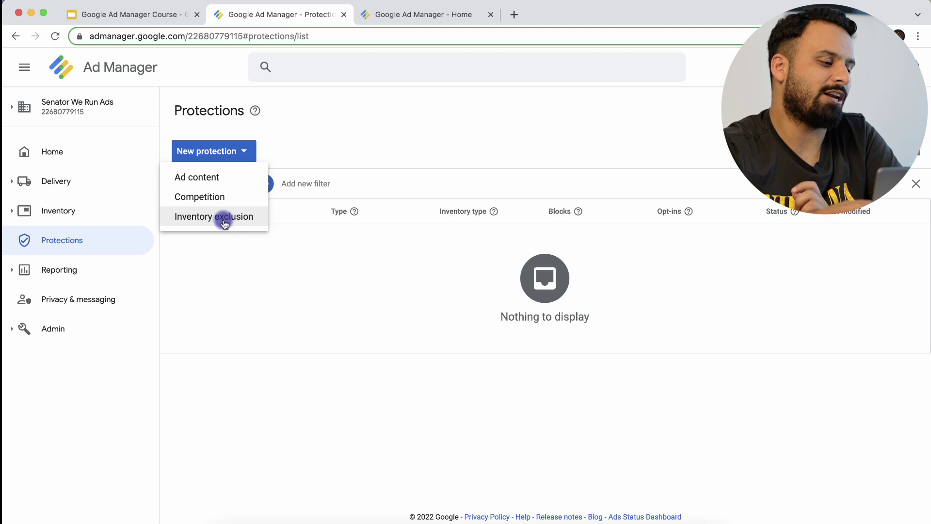
click(198, 342)
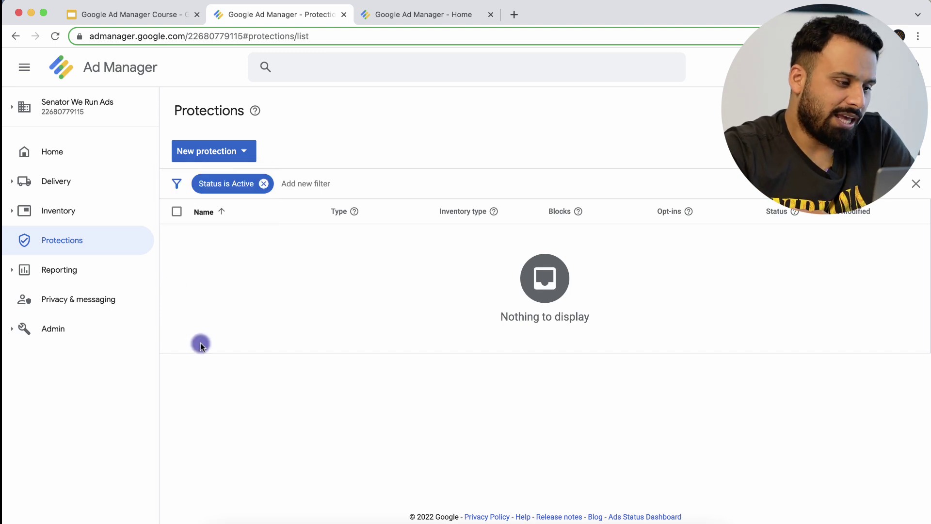
Step: Review the entries of the Reporting section and open the Privacy & messaging page
click(82, 273)
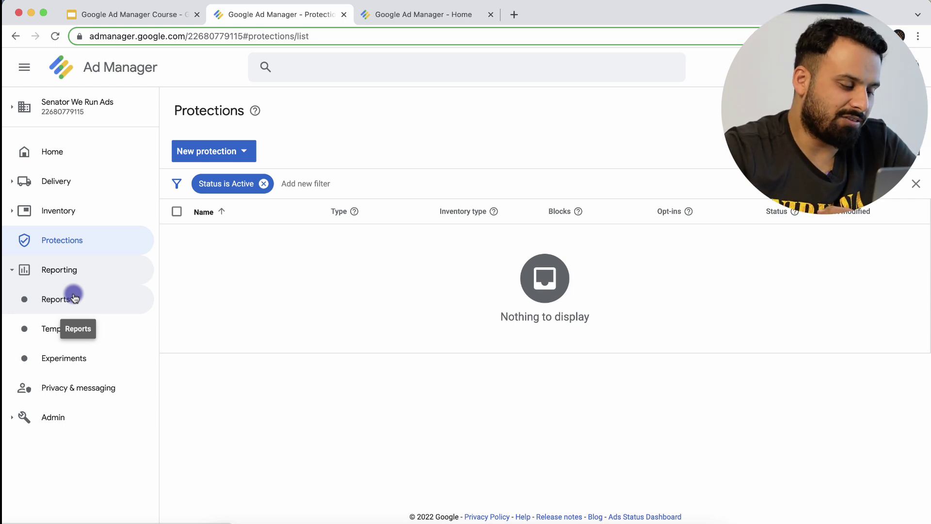
click(66, 269)
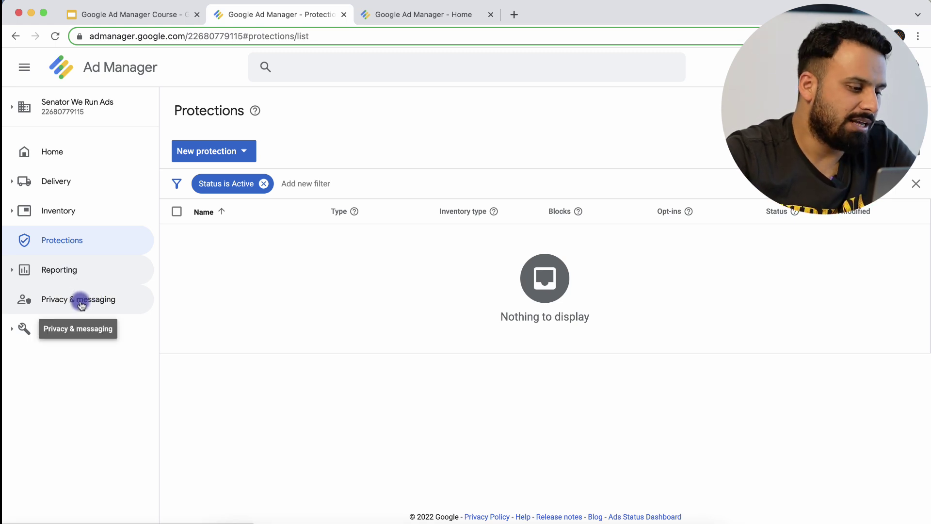
click(78, 297)
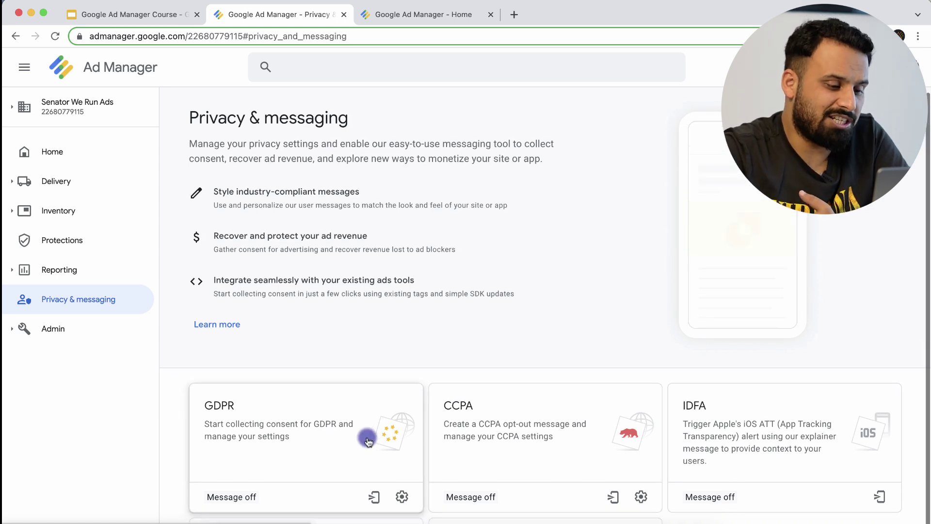
Step: Review the Privacy & messaging page's message types, including GDPR, CCPA, IDFA, LGPD and Ad blocking recovery
scroll(366, 436, down, 2)
scroll(513, 407, up, 1)
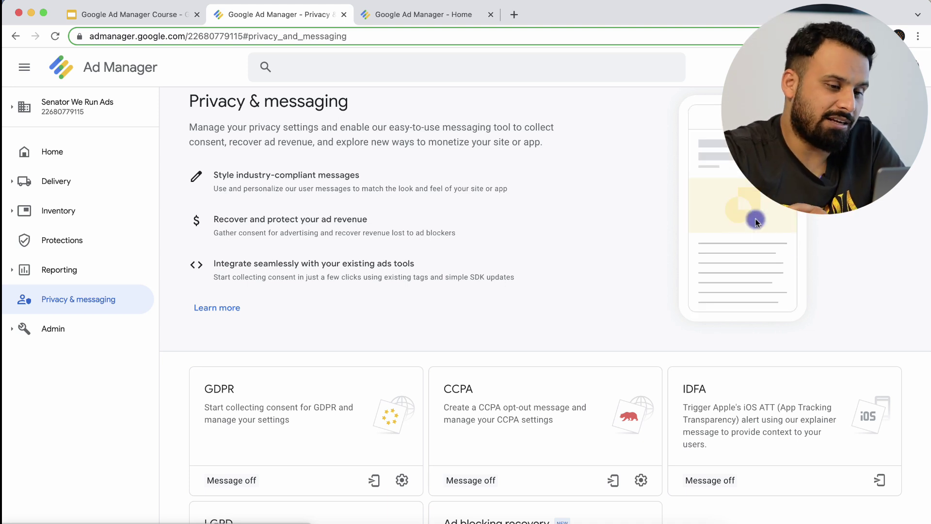
scroll(594, 223, up, 1)
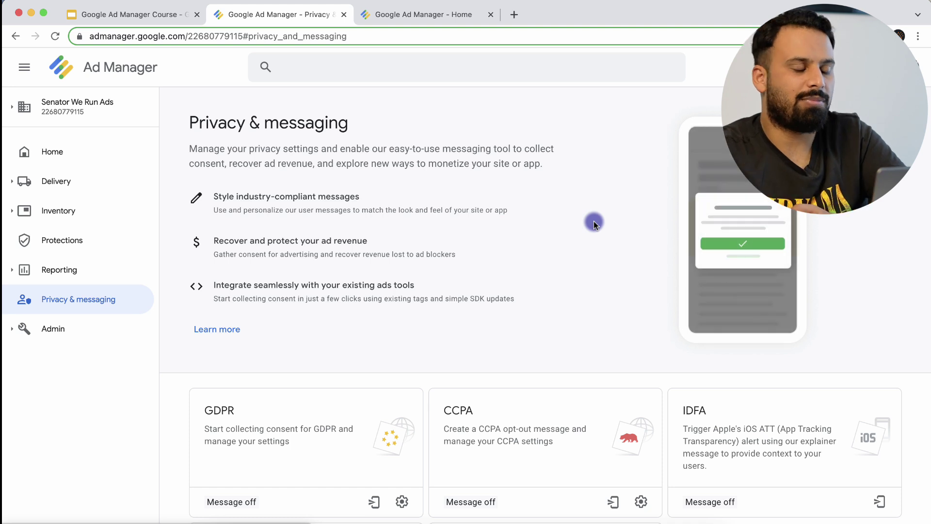
scroll(584, 300, down, 3)
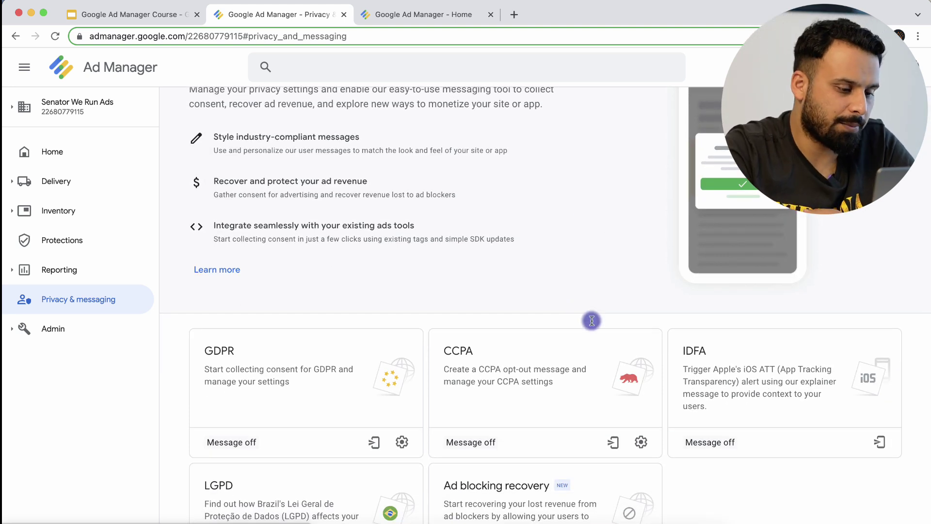
scroll(470, 227, up, 3)
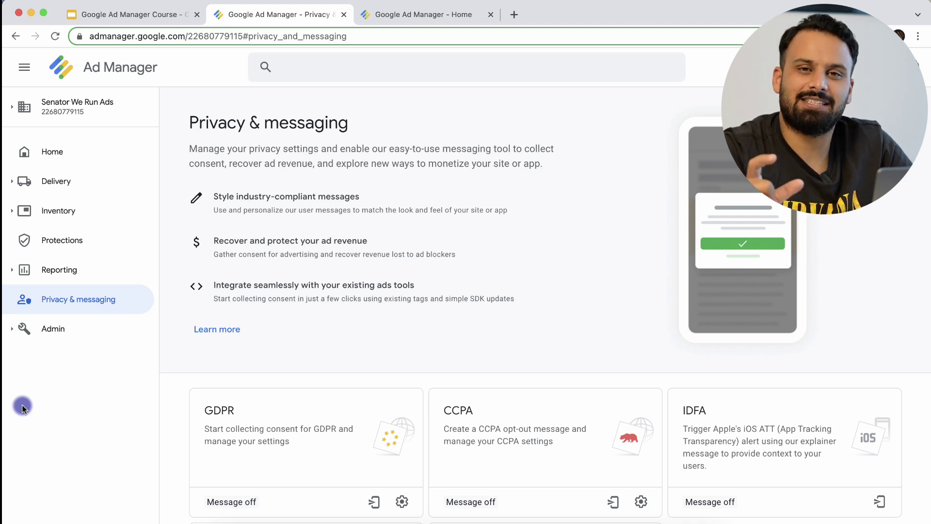
Step: Review the entries of the Admin section, from Global settings to Change history, and collapse the section again
click(56, 332)
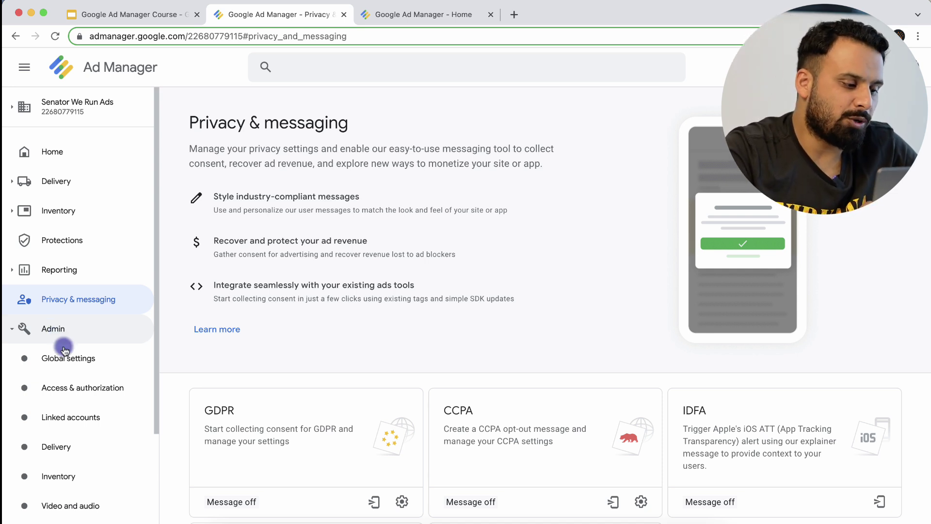
scroll(68, 382, down, 2)
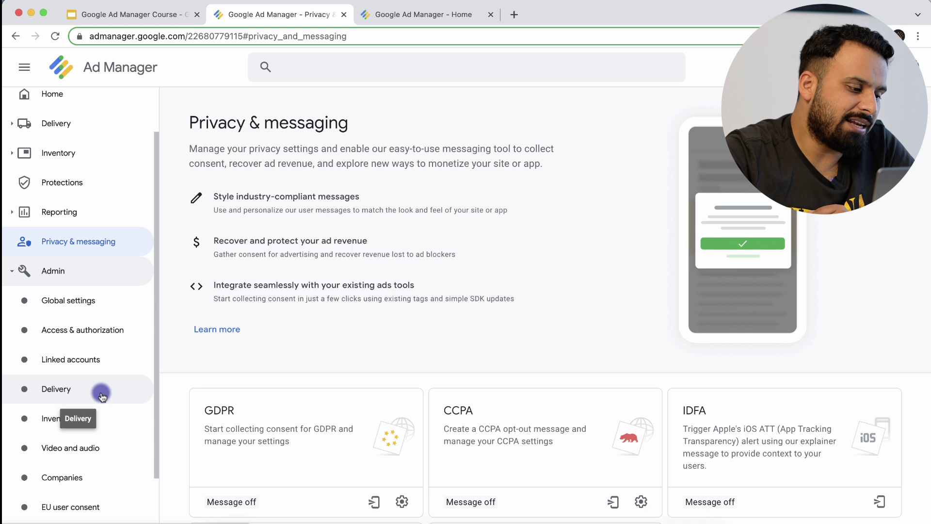
scroll(102, 396, down, 2)
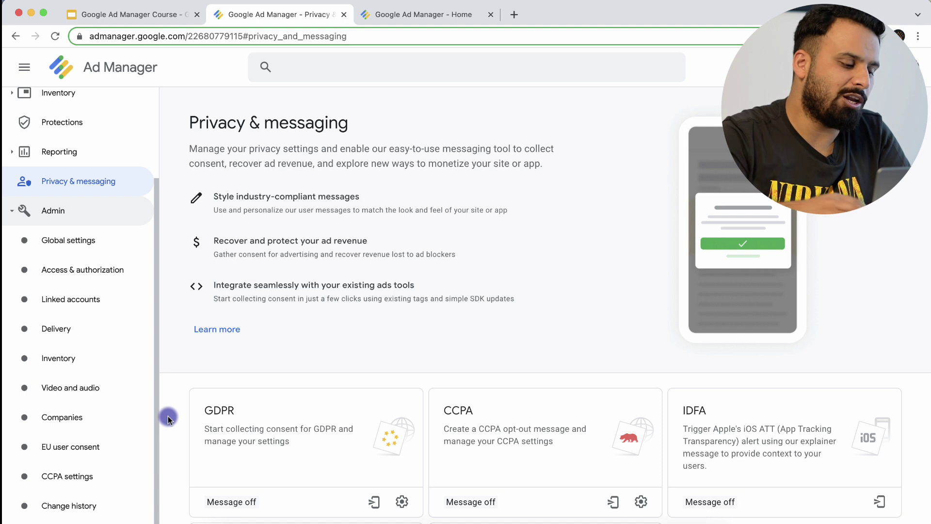
scroll(126, 422, down, 1)
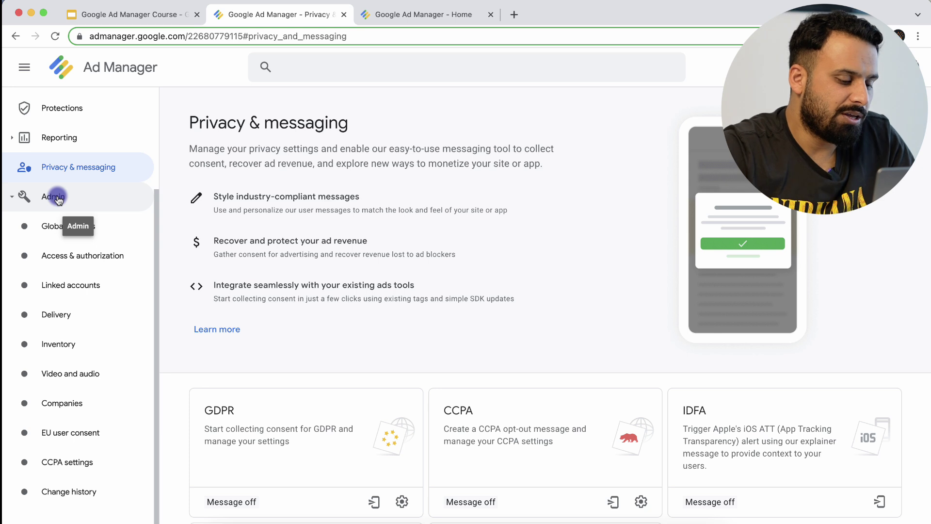
click(92, 196)
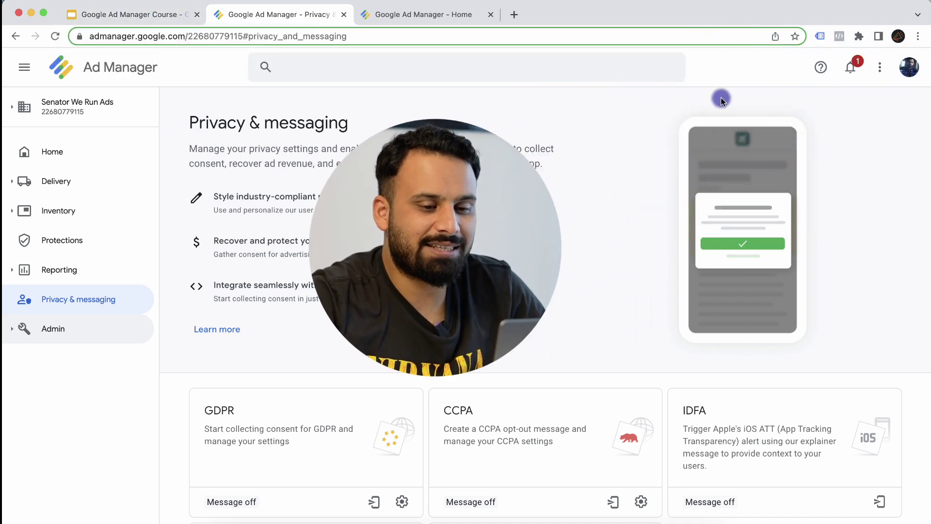
Step: Check the account's notifications, close them, and show the additional options offering Settings and Learn on Skillshop
click(851, 68)
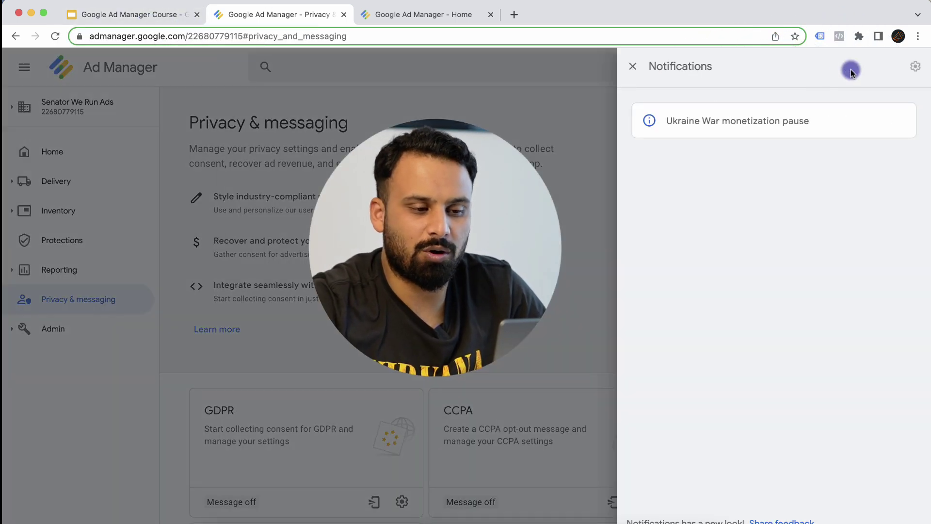
click(635, 67)
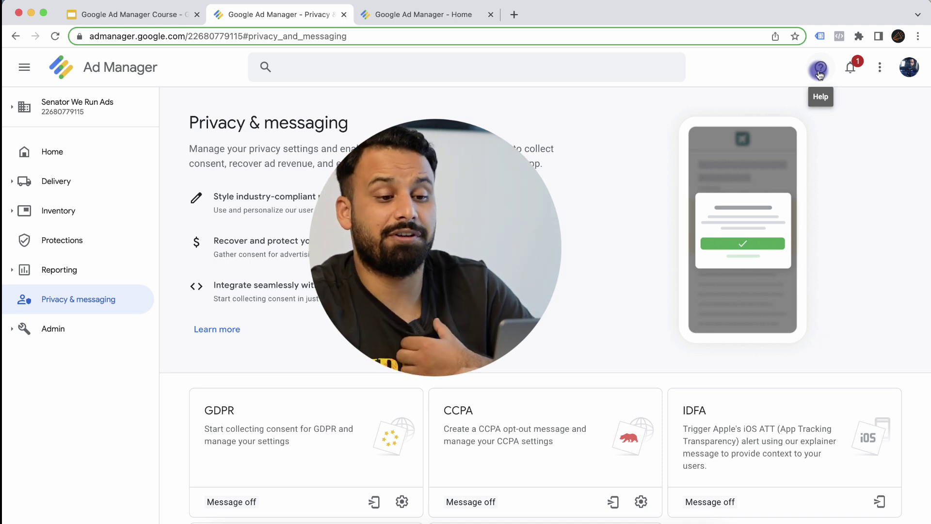
click(882, 67)
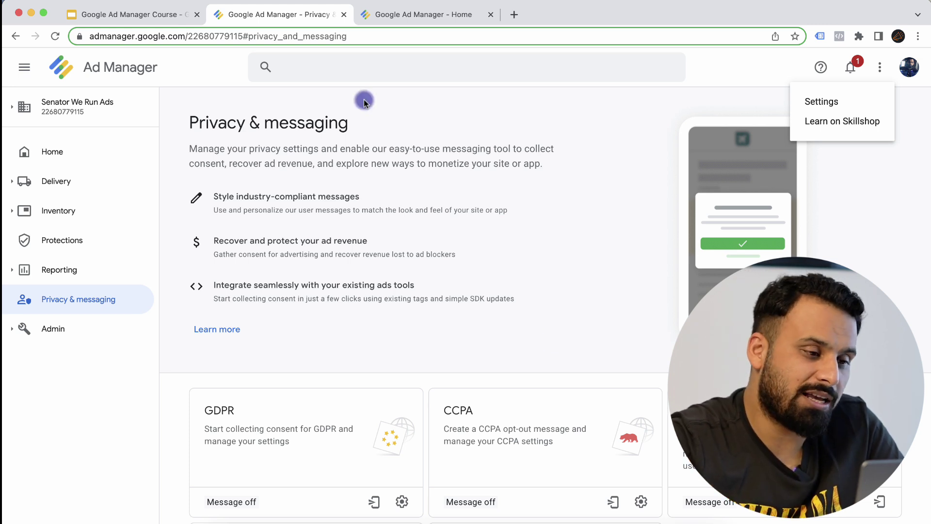
Step: Switch to the Ad Manager 360 account's Home overview, already open in the browser
click(425, 15)
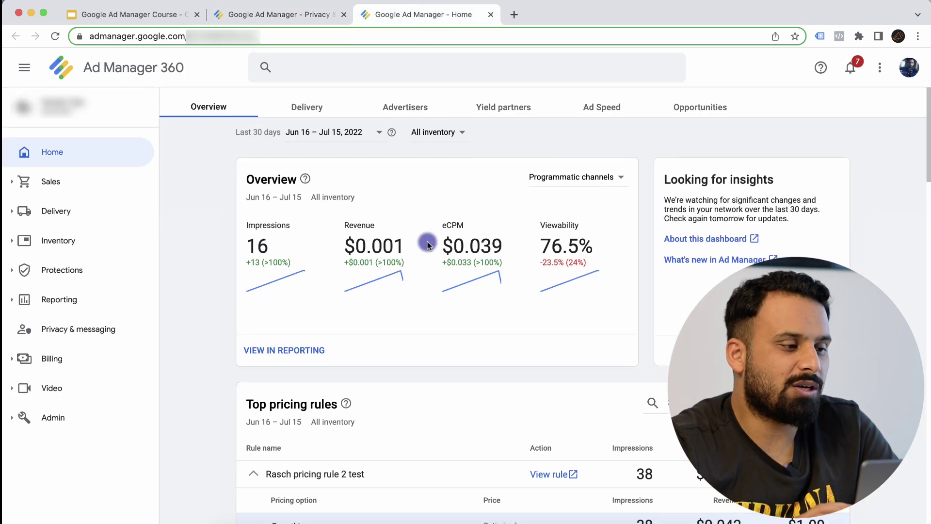